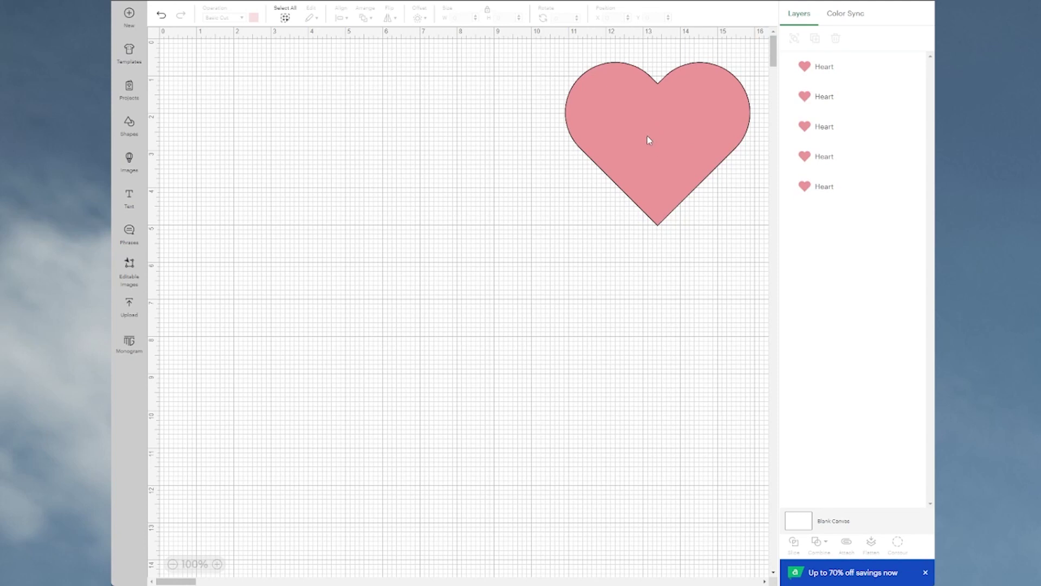
- Pull two hearts off the stack, then select and delete all five heart copies
{"action": "left_click_drag", "start_coordinate": [648, 140], "coordinate": [479, 182]}
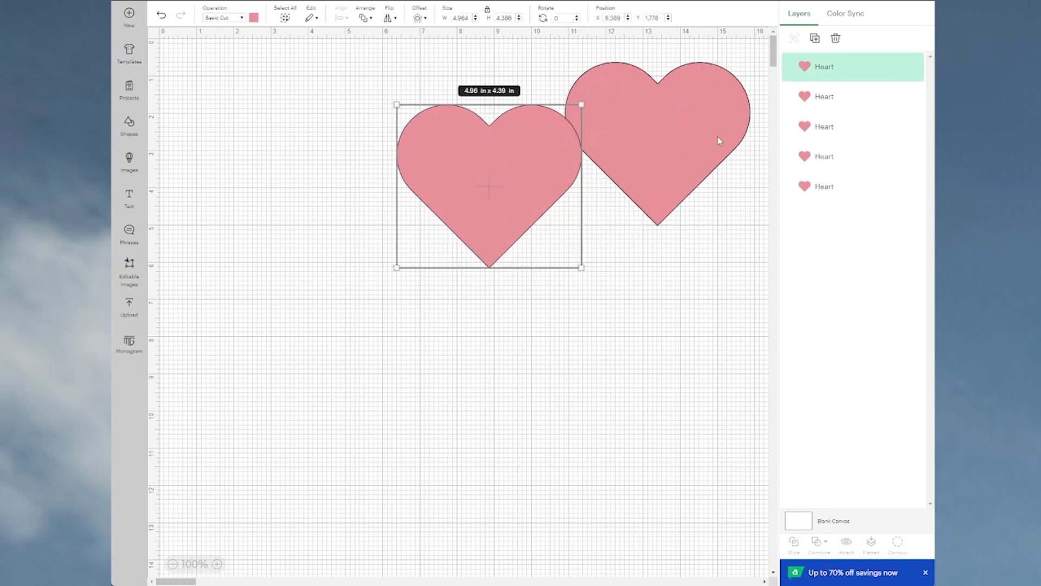
{"action": "left_click_drag", "start_coordinate": [717, 140], "coordinate": [619, 325]}
{"action": "left_click_drag", "start_coordinate": [324, 67], "coordinate": [673, 350]}
{"action": "key", "text": "Delete"}
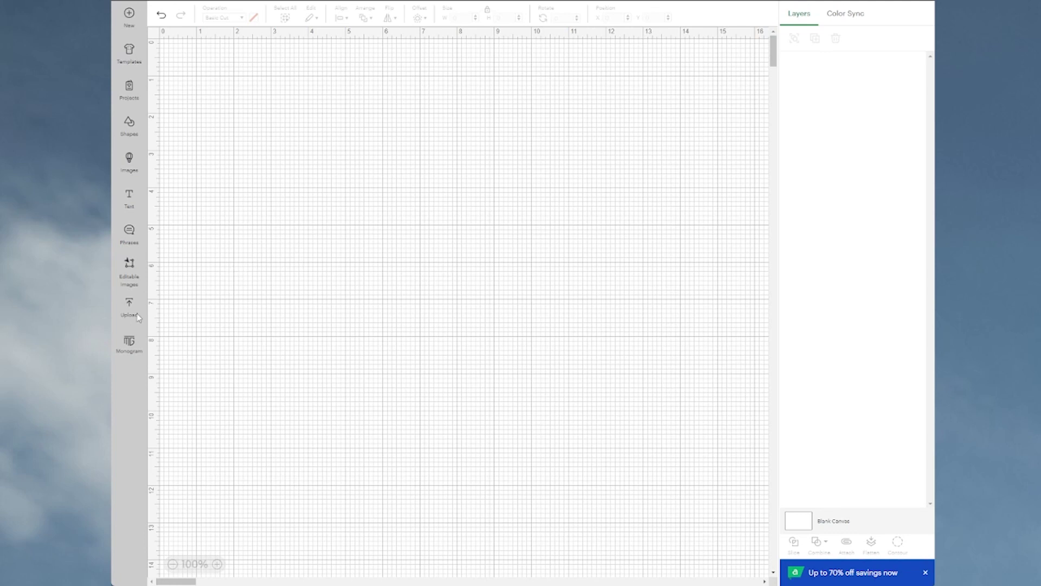
- Insert a square and, with proportions unlocked, size it 10 x 5.5 in
{"action": "left_click", "coordinate": [129, 127]}
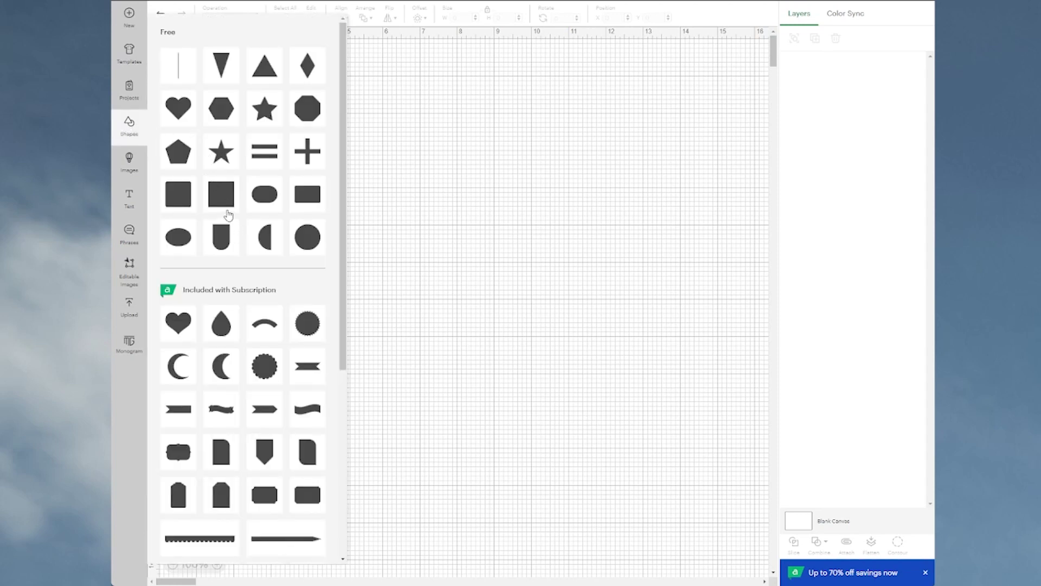
{"action": "left_click", "coordinate": [217, 198]}
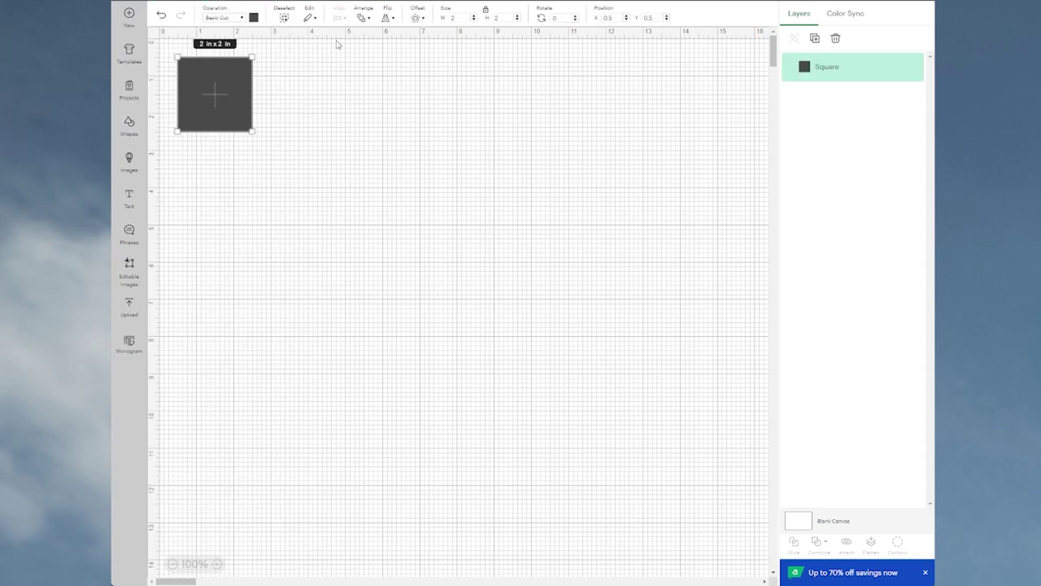
{"action": "left_click", "coordinate": [487, 12]}
{"action": "left_click_drag", "start_coordinate": [459, 18], "coordinate": [444, 17]}
{"action": "key", "text": "Tab"}
{"action": "key", "text": "Return"}
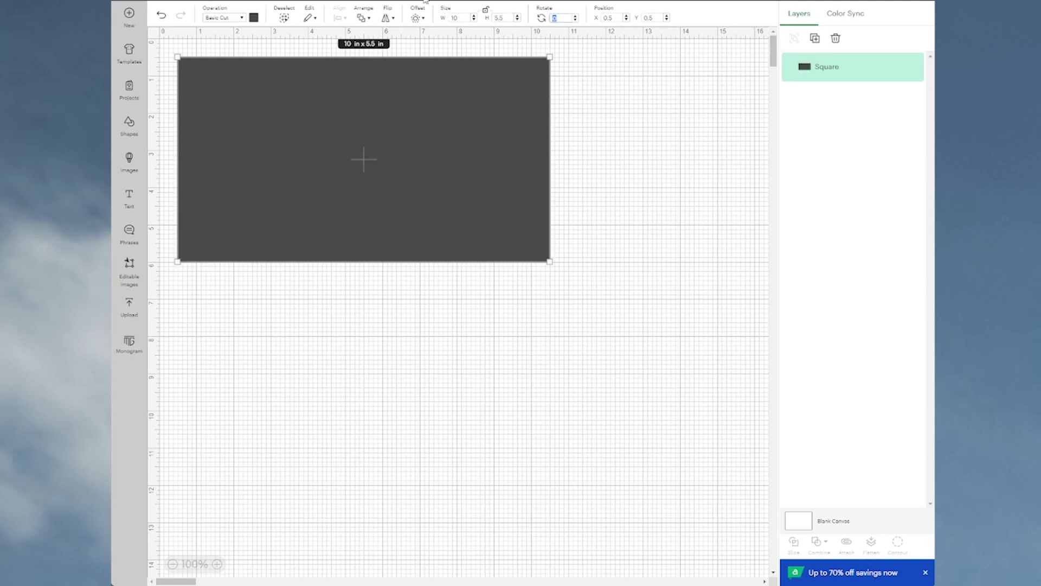
- Colour the rectangle light purple and move it up and right on the canvas
{"action": "left_click_drag", "start_coordinate": [458, 146], "coordinate": [503, 222]}
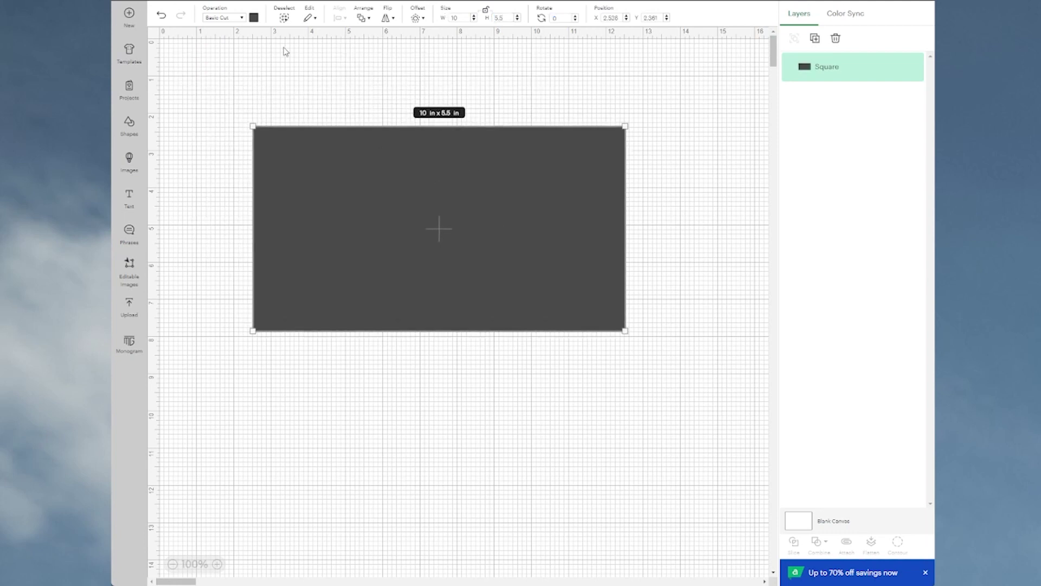
{"action": "left_click", "coordinate": [253, 19]}
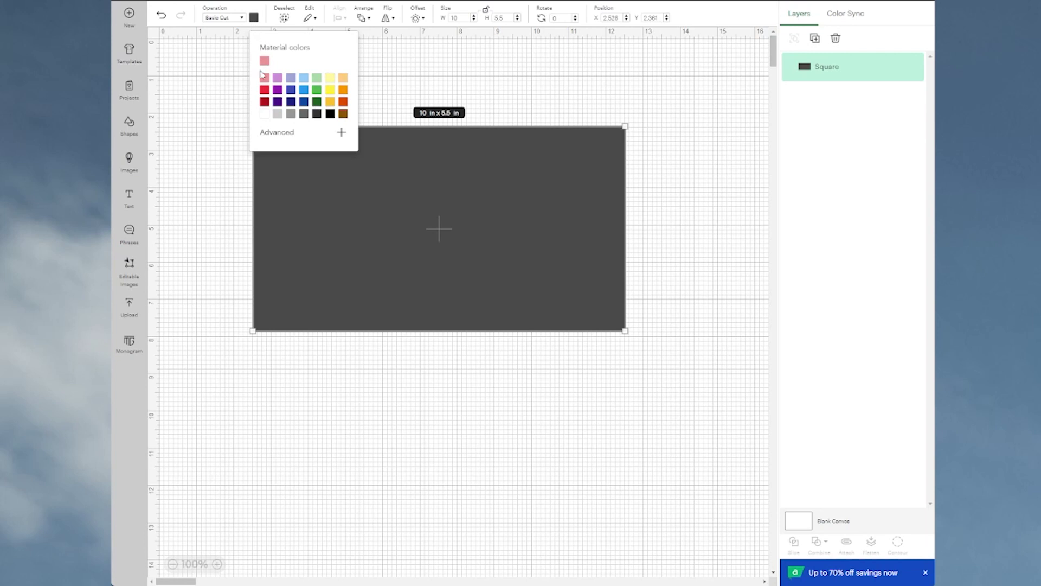
{"action": "left_click", "coordinate": [278, 79]}
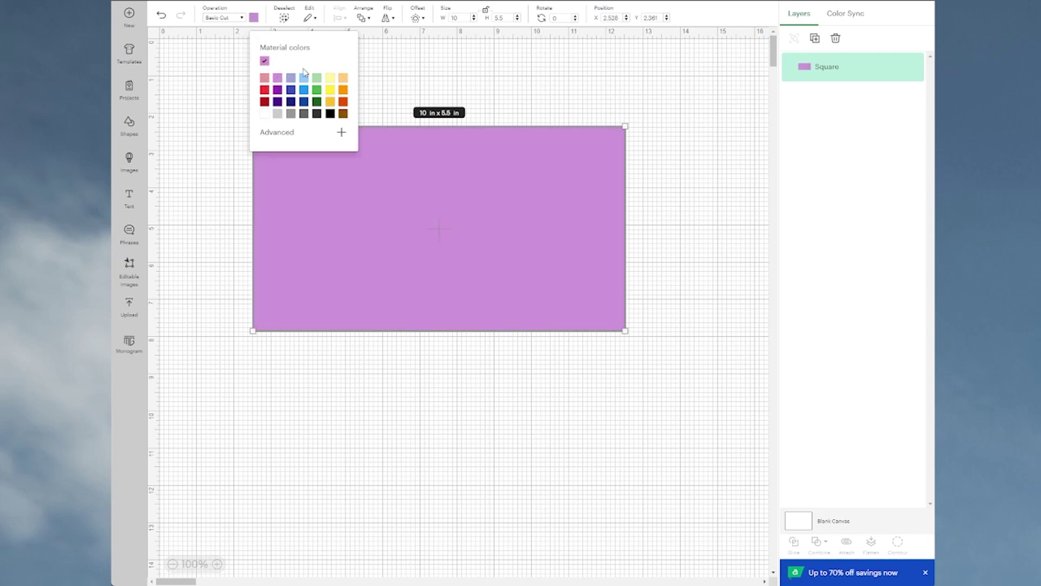
{"action": "left_click", "coordinate": [486, 13]}
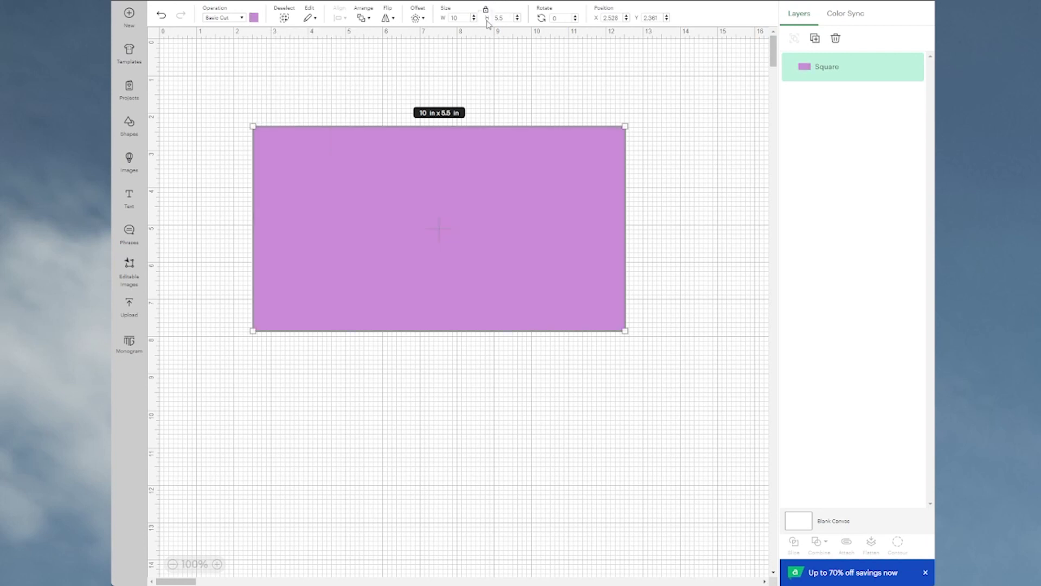
{"action": "left_click", "coordinate": [438, 391]}
{"action": "left_click_drag", "start_coordinate": [418, 221], "coordinate": [448, 191]}
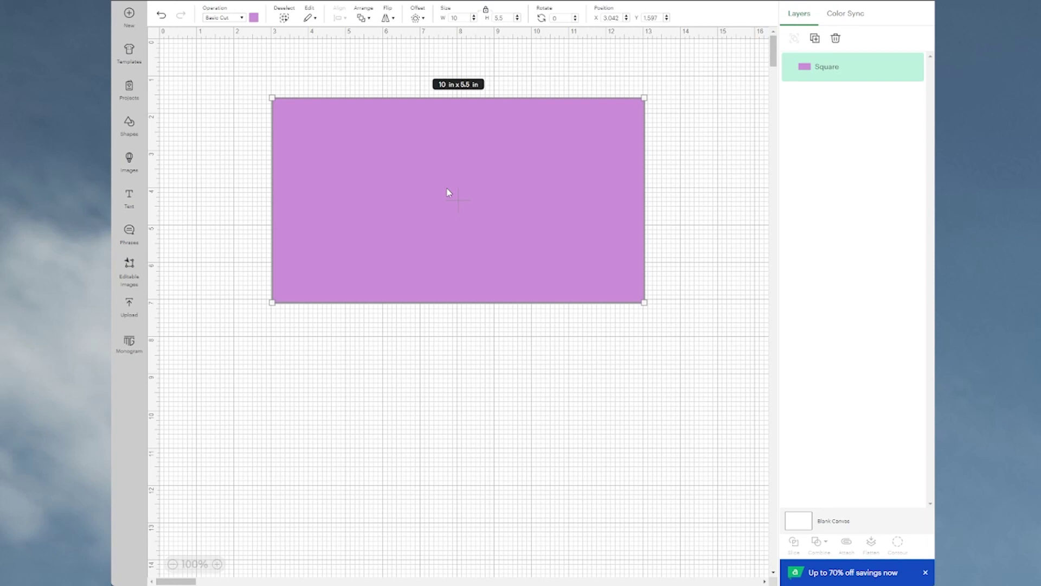
- Insert a line shape and set its length to 5.5 in
{"action": "left_click", "coordinate": [129, 120]}
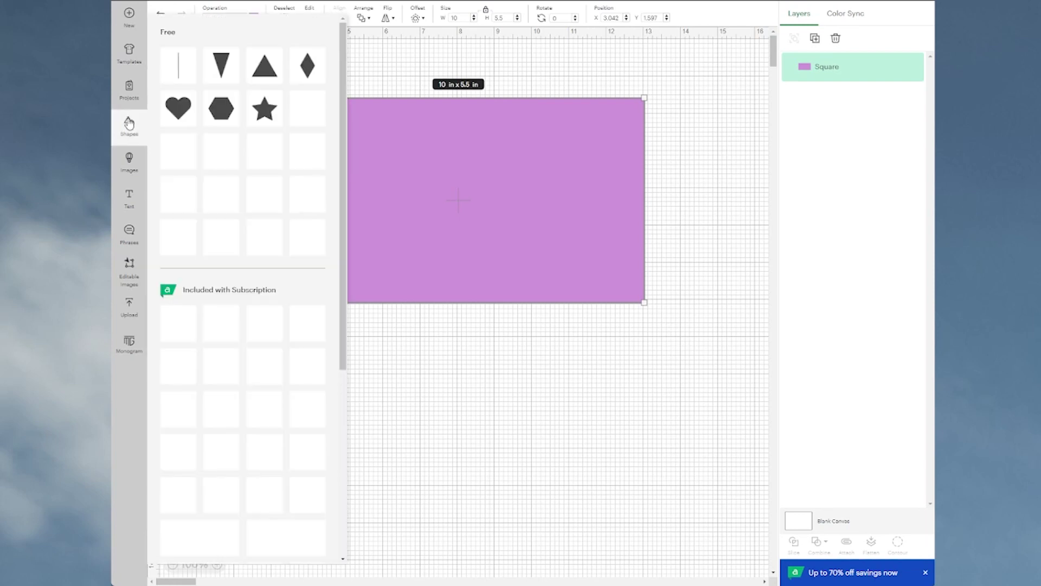
{"action": "left_click", "coordinate": [178, 79]}
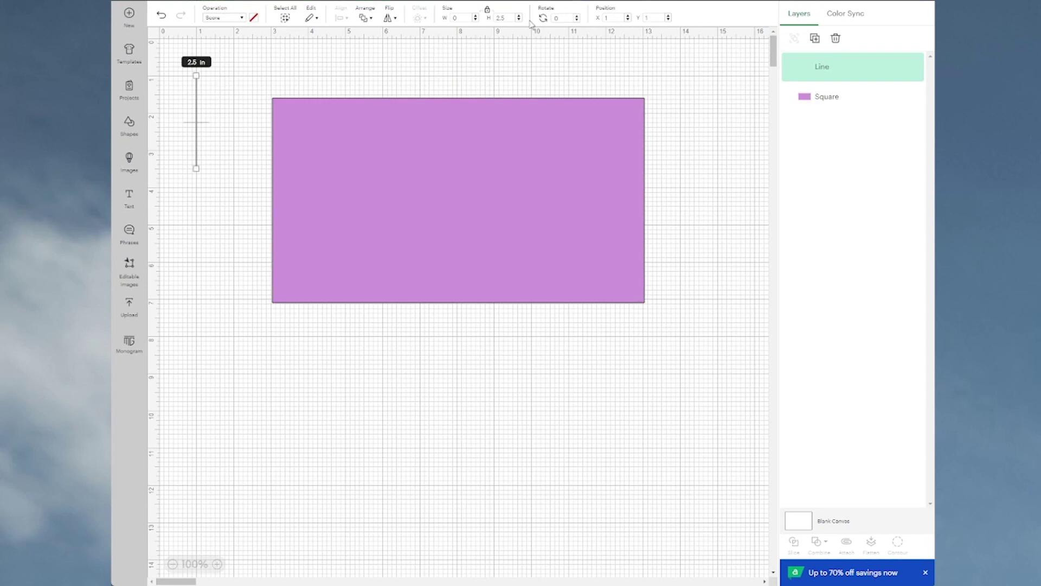
{"action": "double_click", "coordinate": [500, 18]}
{"action": "type", "text": "5."}
{"action": "key", "text": "Return"}
- Centre-align the line on the purple rectangle
{"action": "left_click_drag", "start_coordinate": [163, 51], "coordinate": [575, 272]}
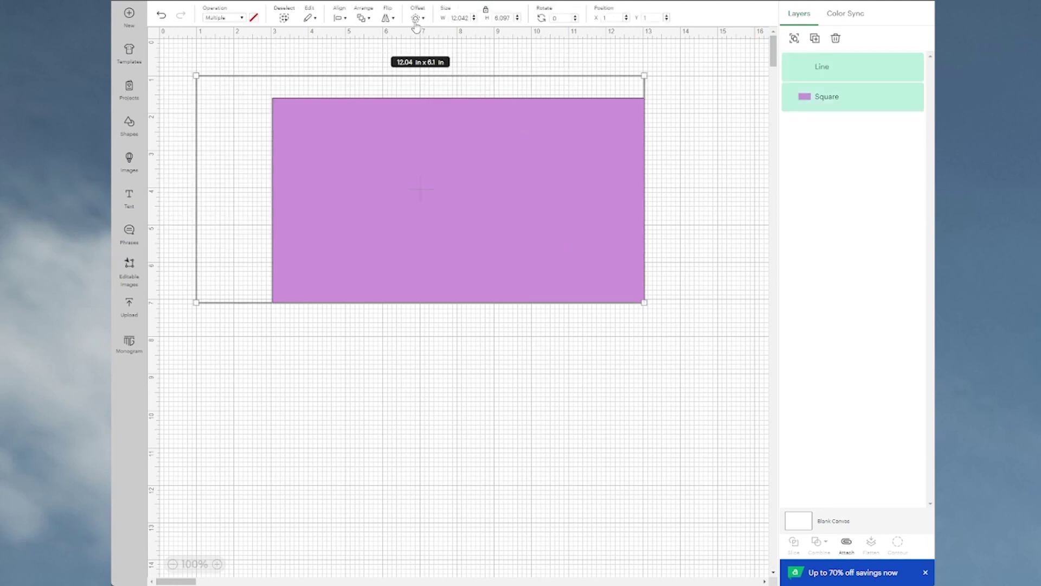
{"action": "left_click", "coordinate": [341, 19]}
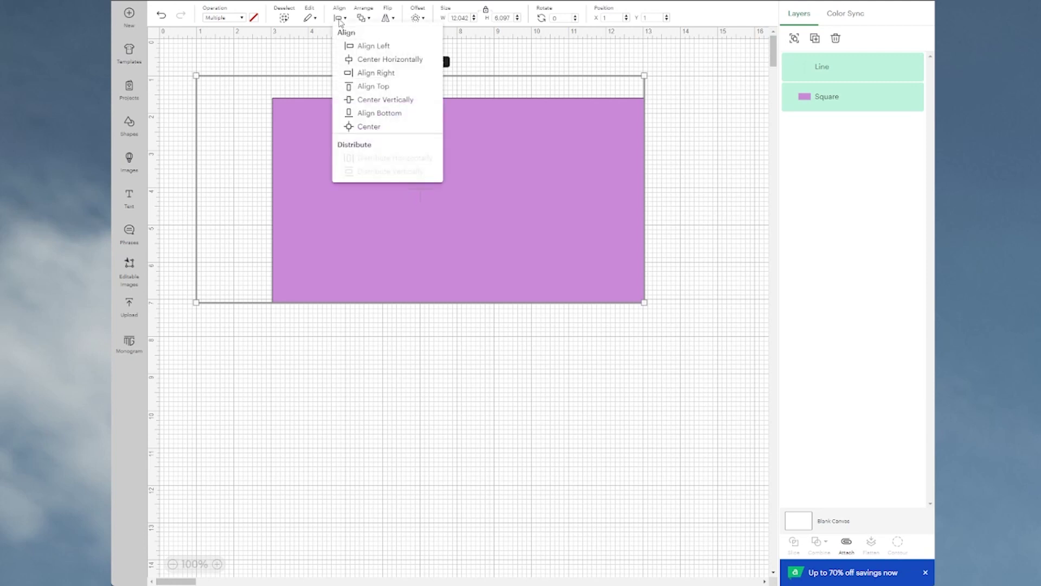
{"action": "left_click", "coordinate": [367, 129]}
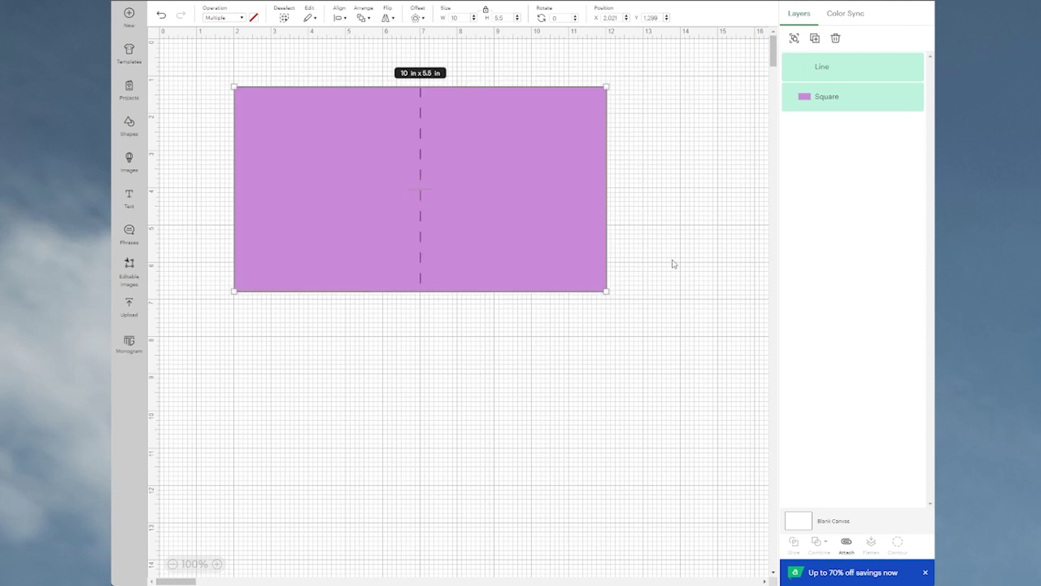
{"action": "left_click", "coordinate": [179, 142]}
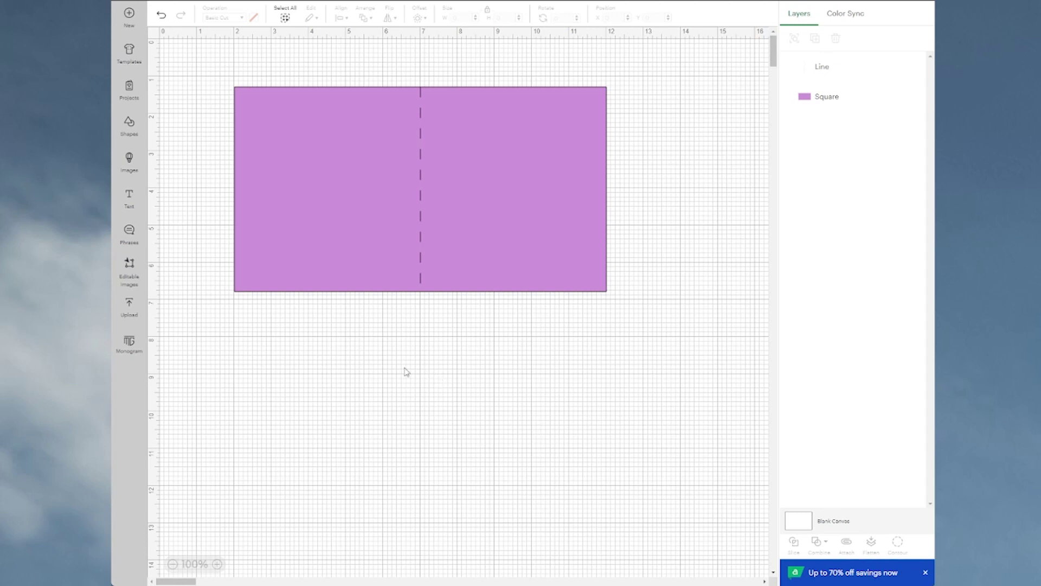
- Duplicate the purple rectangle twice with Ctrl+D
{"action": "left_click", "coordinate": [422, 199]}
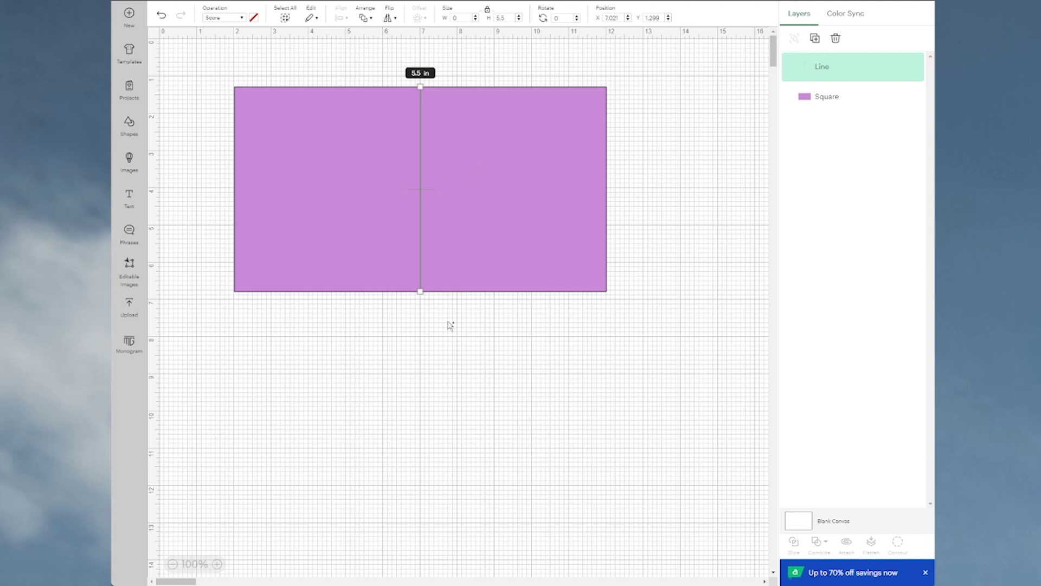
{"action": "left_click", "coordinate": [476, 180]}
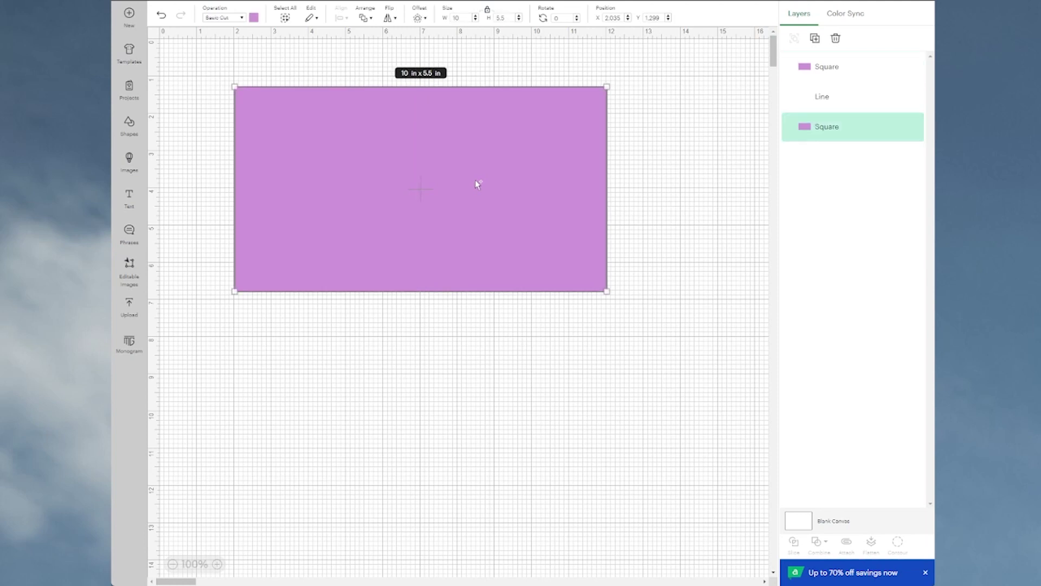
{"action": "key", "text": "ctrl+d"}
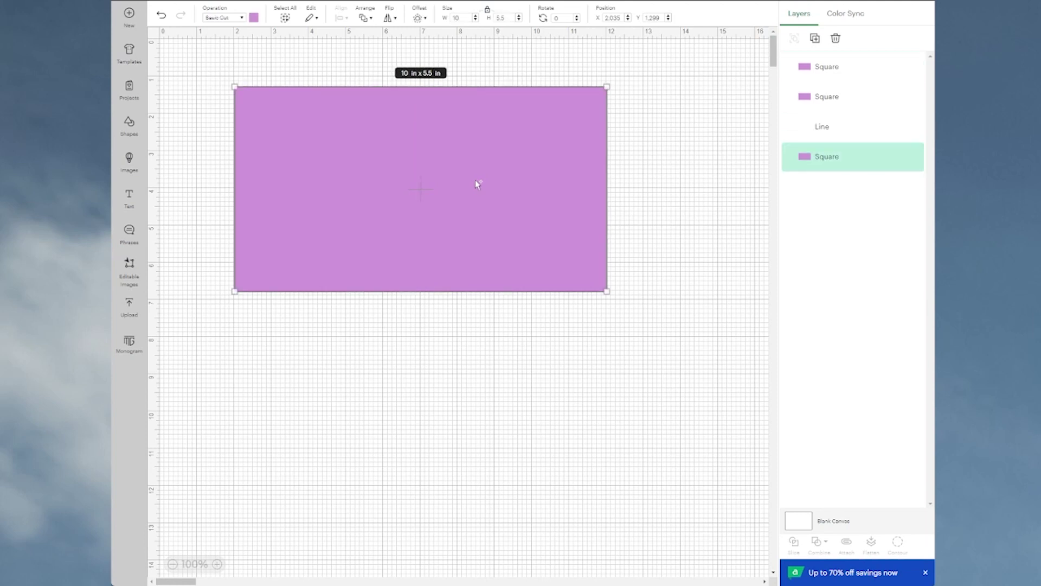
{"action": "key", "text": "ctrl+d"}
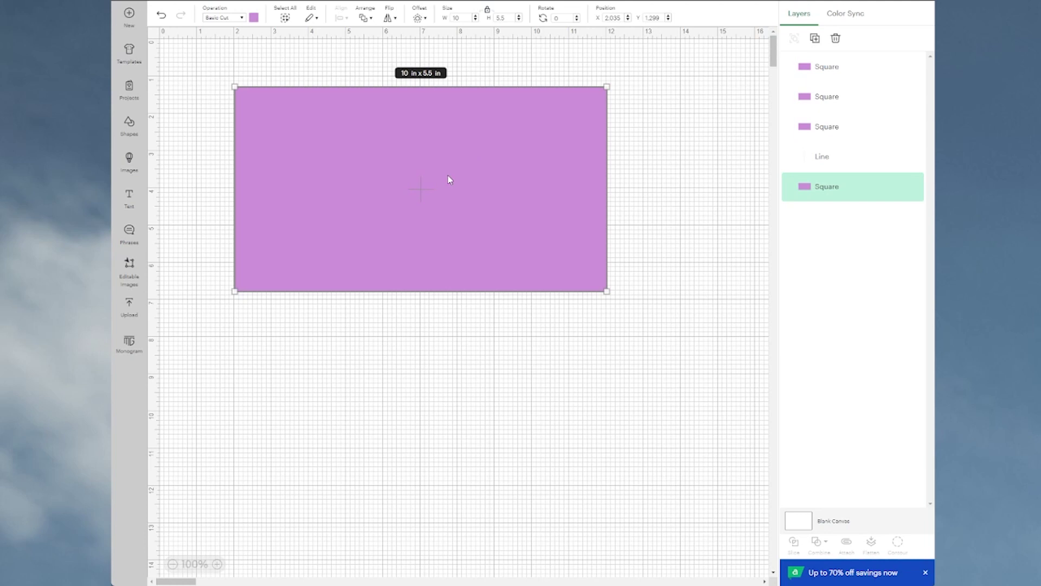
- Undo three times to remove the extra rectangle copies
{"action": "left_click", "coordinate": [161, 17]}
{"action": "left_click", "coordinate": [163, 17]}
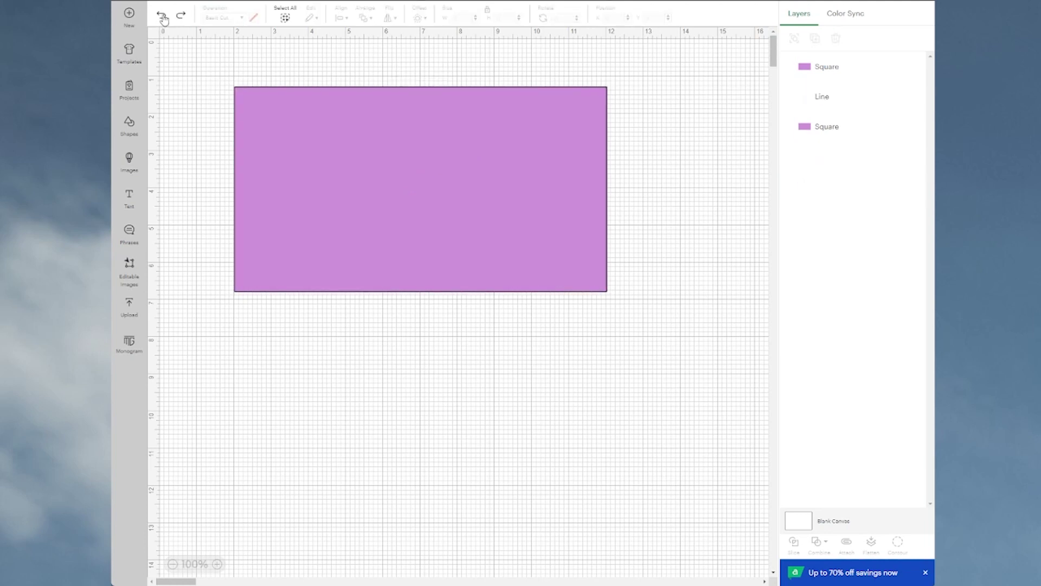
{"action": "left_click", "coordinate": [162, 17]}
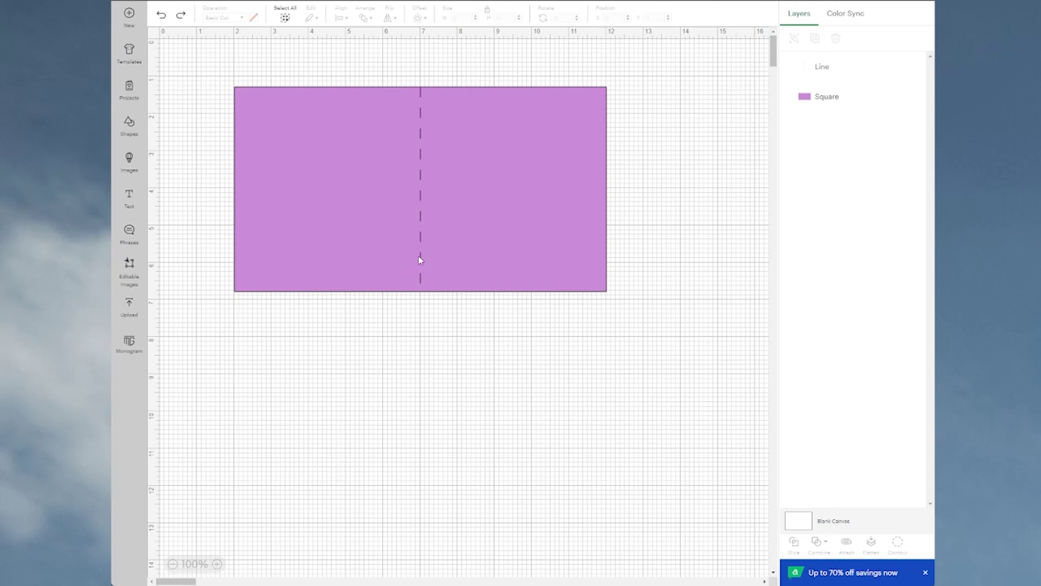
- Duplicate the centre score line in place and attach the lines to the purple card
{"action": "left_click", "coordinate": [820, 66]}
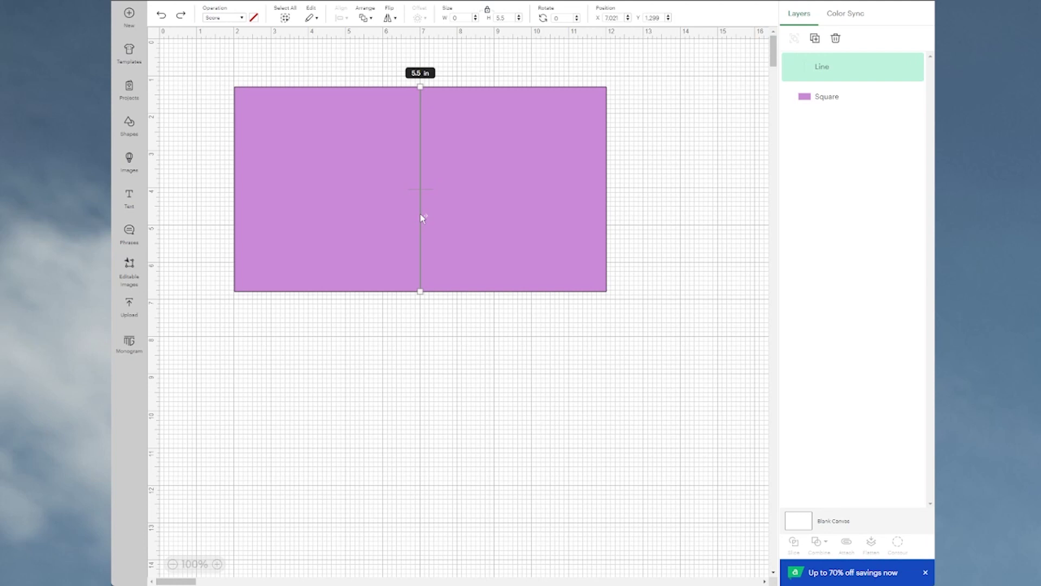
{"action": "key", "text": "ctrl+d"}
{"action": "key", "text": "ctrl+d"}
{"action": "key", "text": "ctrl+d"}
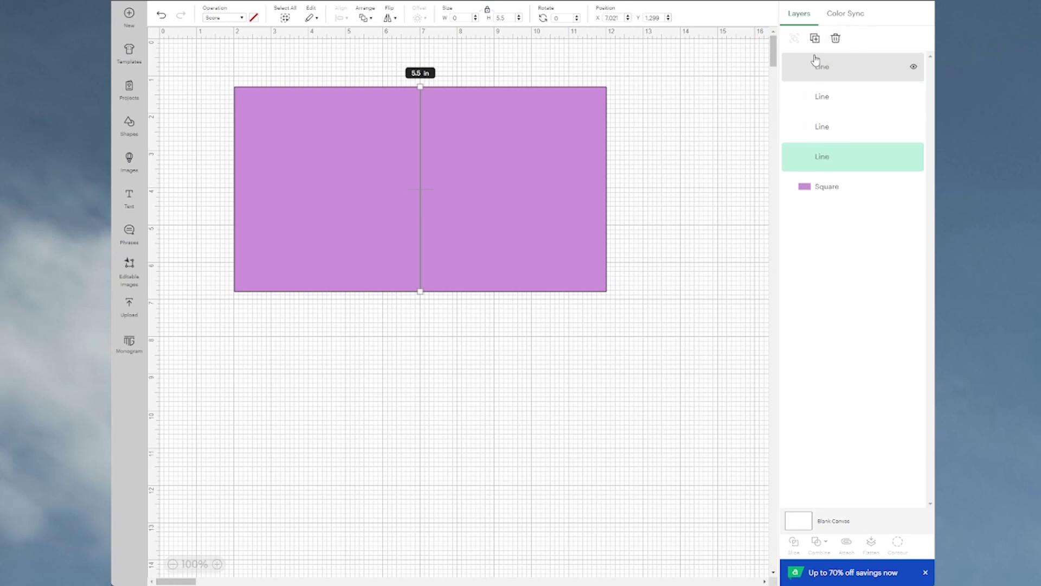
{"action": "left_click", "coordinate": [696, 172]}
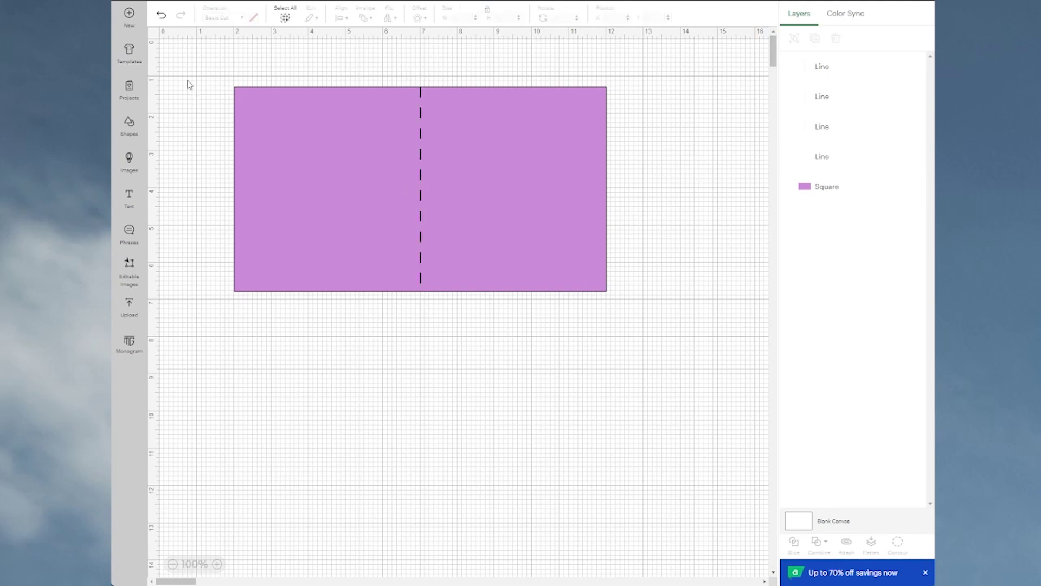
{"action": "left_click_drag", "start_coordinate": [187, 71], "coordinate": [621, 329]}
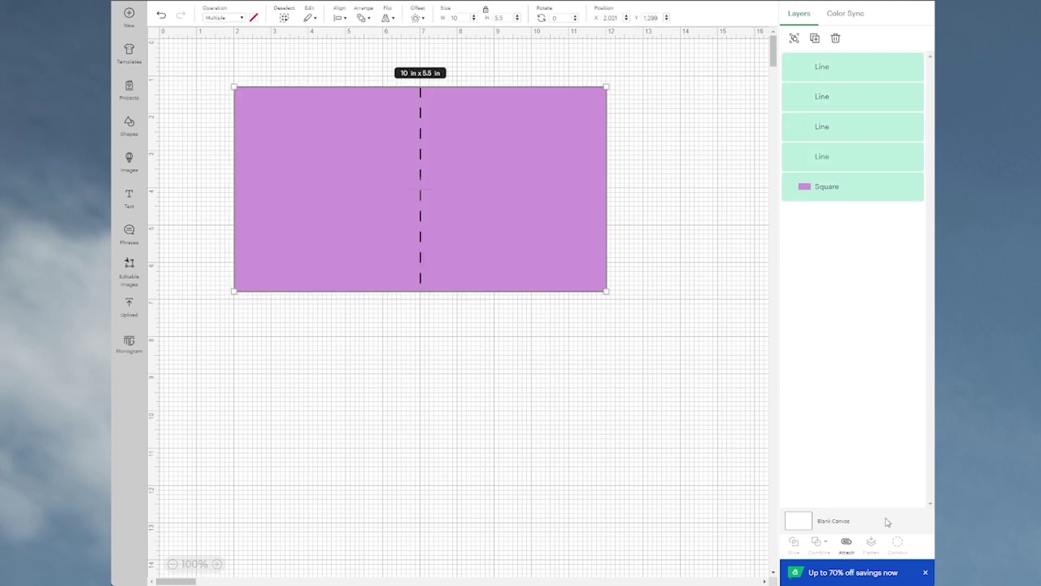
{"action": "left_click", "coordinate": [848, 544]}
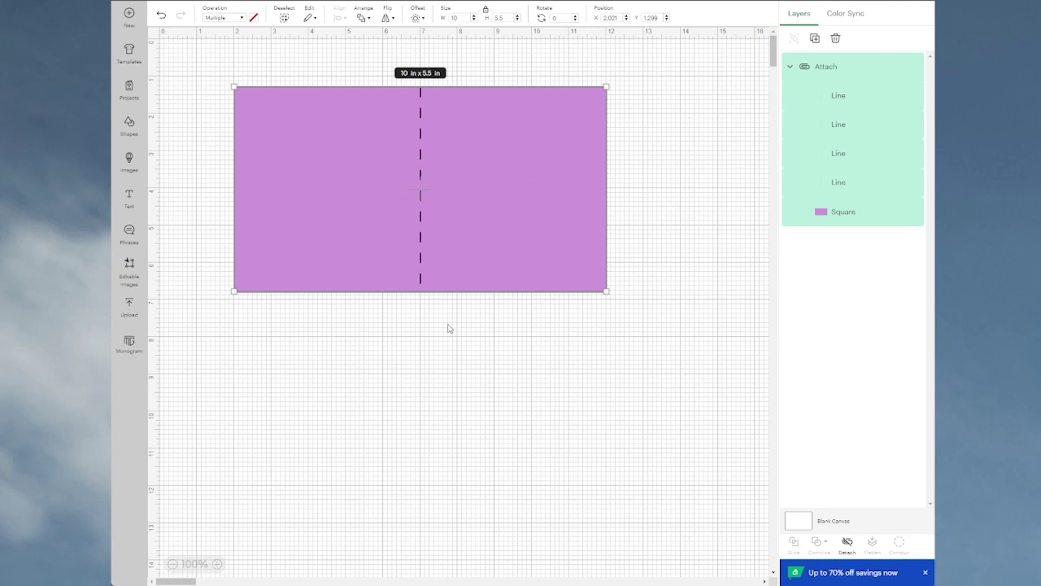
- Add a 2 x 1.77 in heart to the card's right half
{"action": "left_click", "coordinate": [129, 126]}
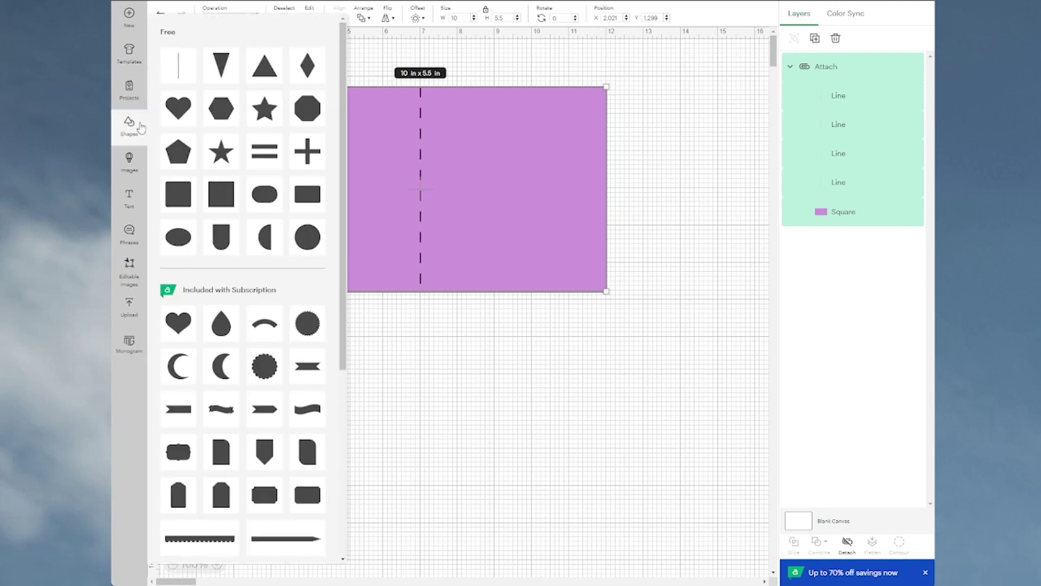
{"action": "left_click", "coordinate": [181, 111]}
{"action": "left_click_drag", "start_coordinate": [241, 112], "coordinate": [500, 165]}
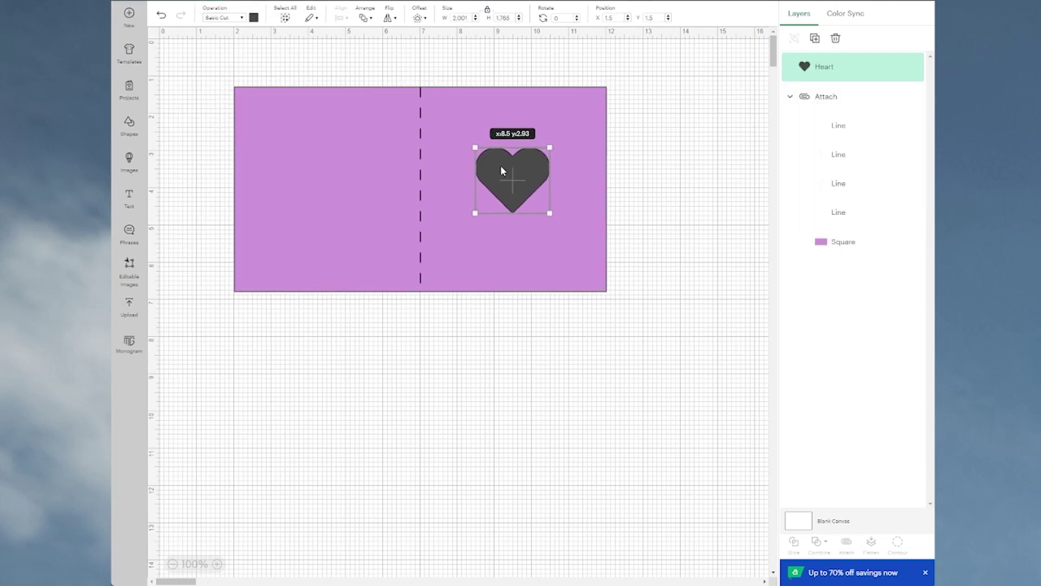
- Colour the heart pink and set its operation to Score
{"action": "left_click", "coordinate": [253, 18]}
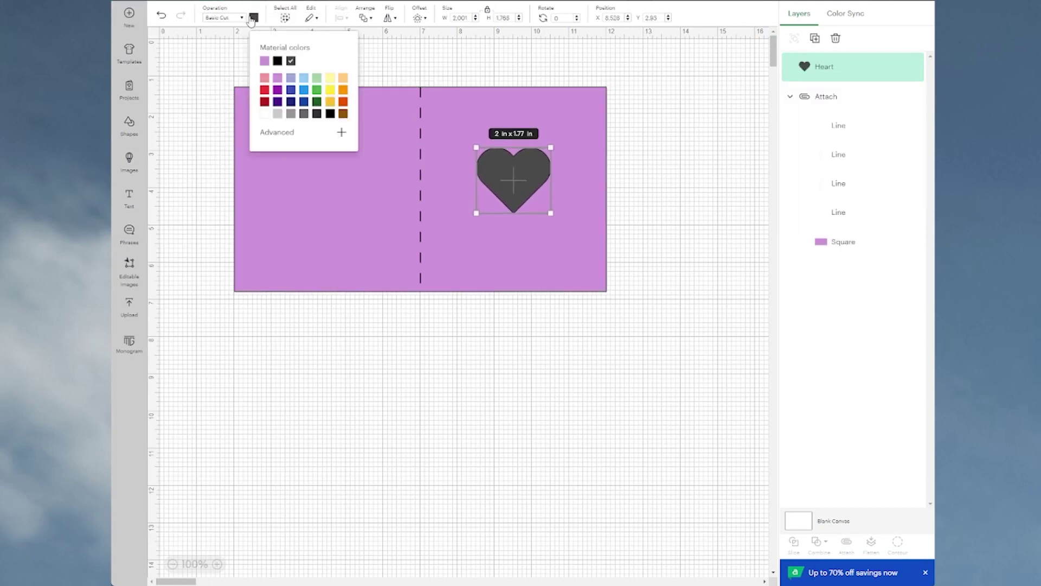
{"action": "left_click", "coordinate": [264, 78]}
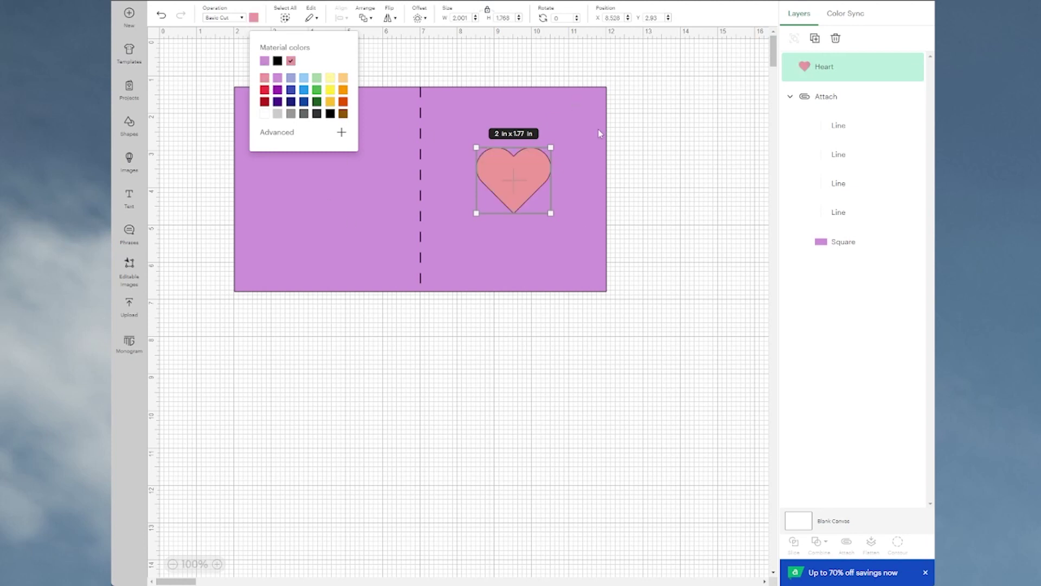
{"action": "left_click", "coordinate": [242, 18]}
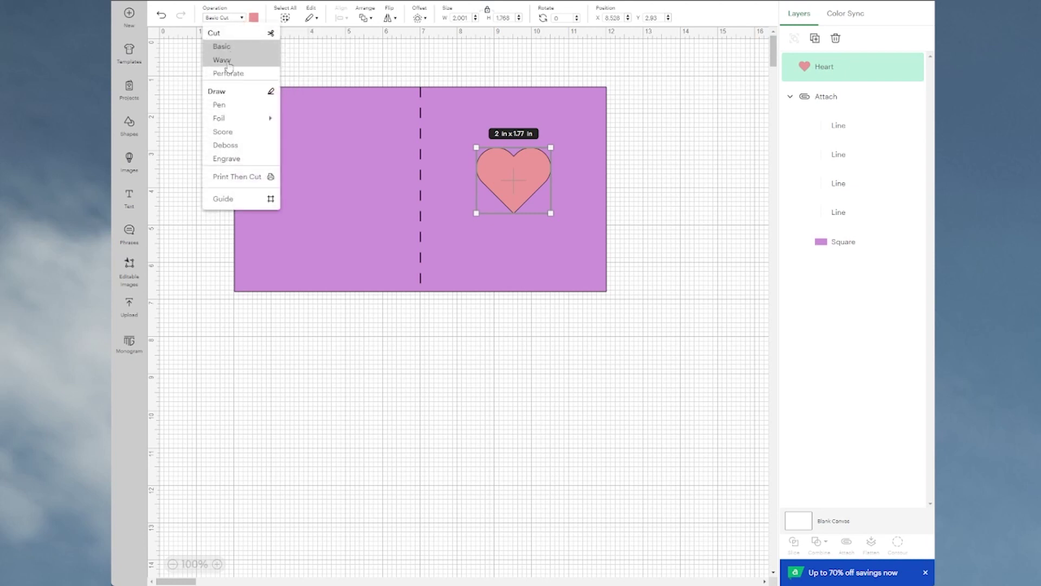
{"action": "left_click", "coordinate": [227, 132]}
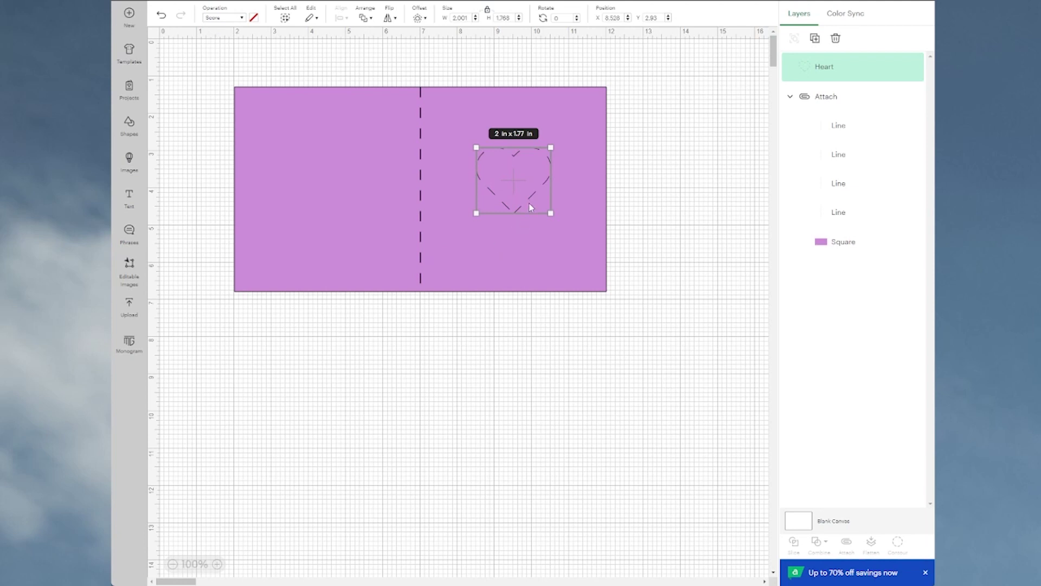
- Stack eight copies of the score heart and attach them with the card group
{"action": "key", "text": "ctrl+d"}
{"action": "key", "text": "ctrl+d"}
{"action": "key", "text": "ctrl+d"}
{"action": "key", "text": "ctrl+d"}
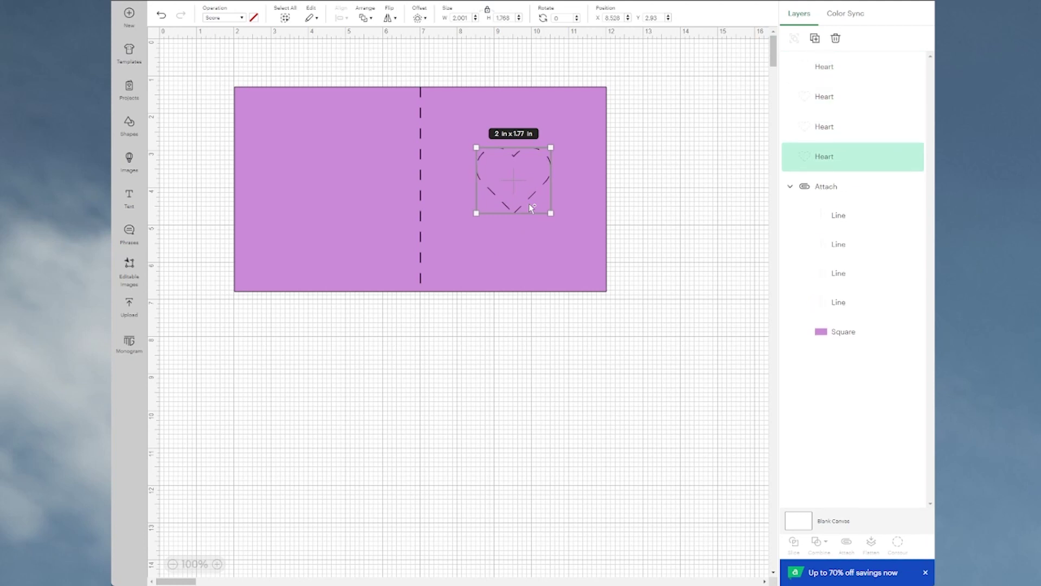
{"action": "key", "text": "ctrl+d"}
{"action": "key", "text": "ctrl+d"}
{"action": "key", "text": "ctrl+d"}
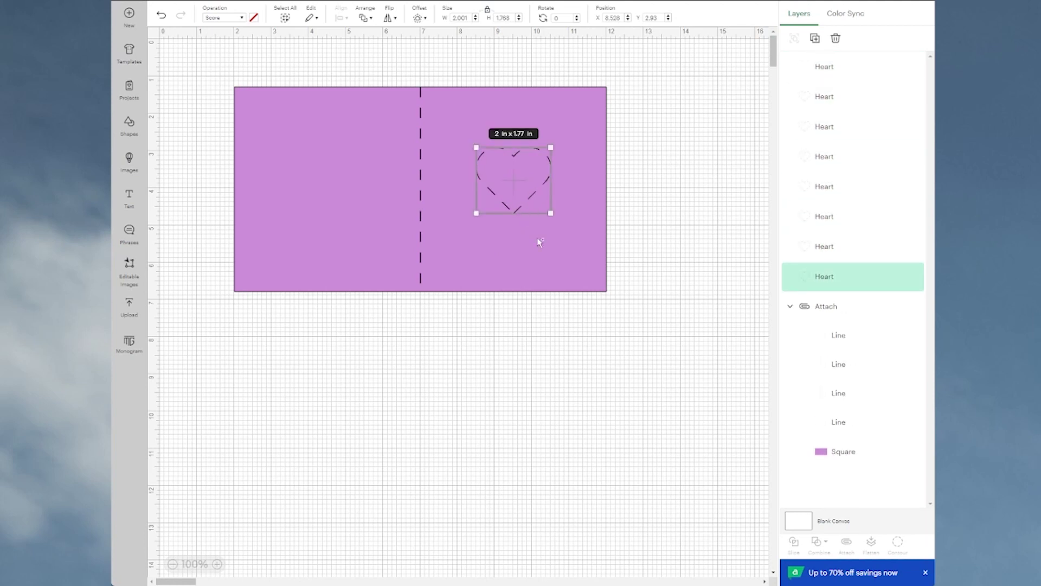
{"action": "left_click", "coordinate": [578, 420]}
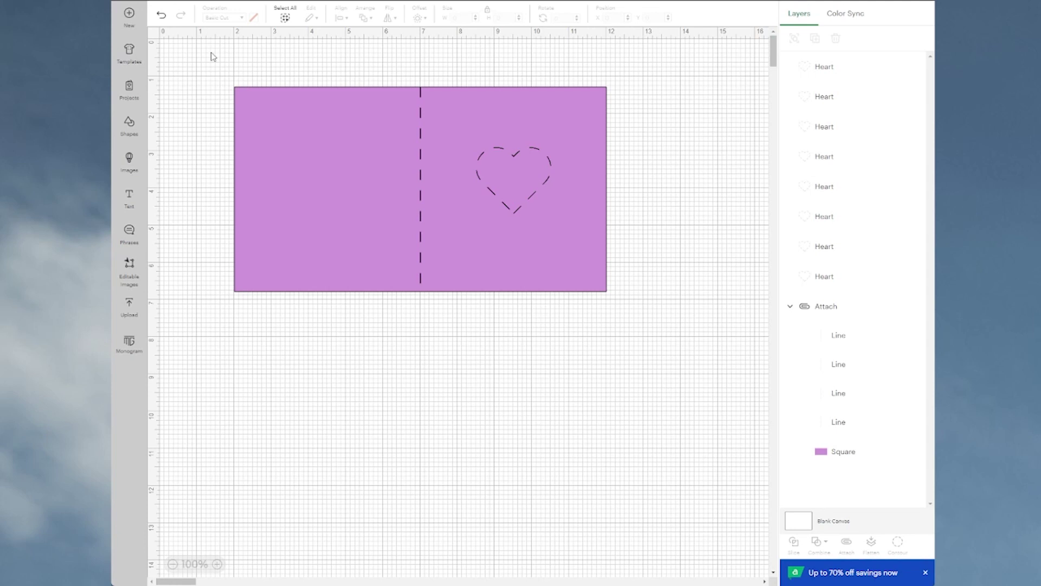
{"action": "left_click_drag", "start_coordinate": [212, 56], "coordinate": [612, 266]}
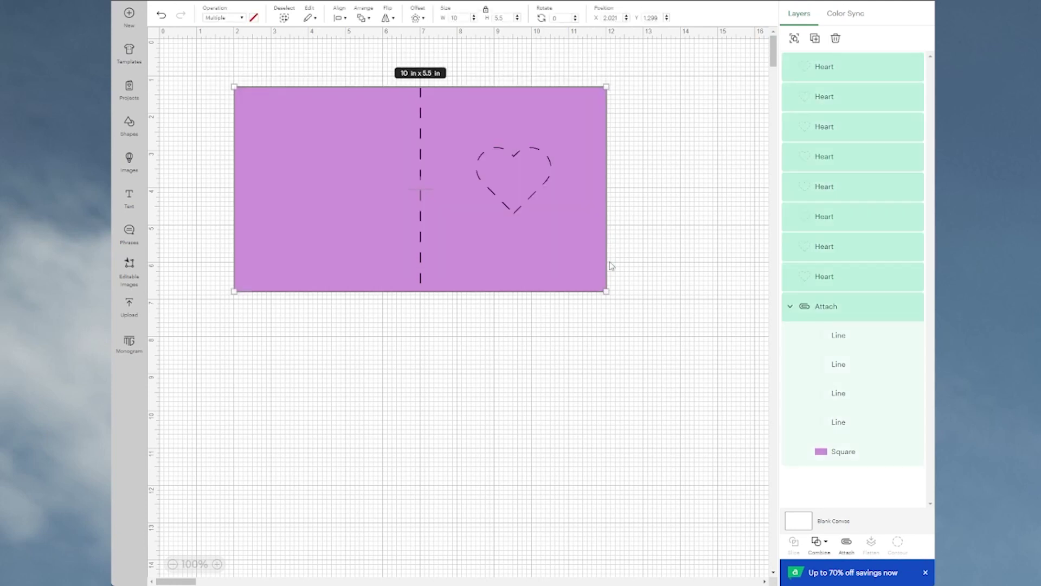
{"action": "left_click", "coordinate": [849, 557]}
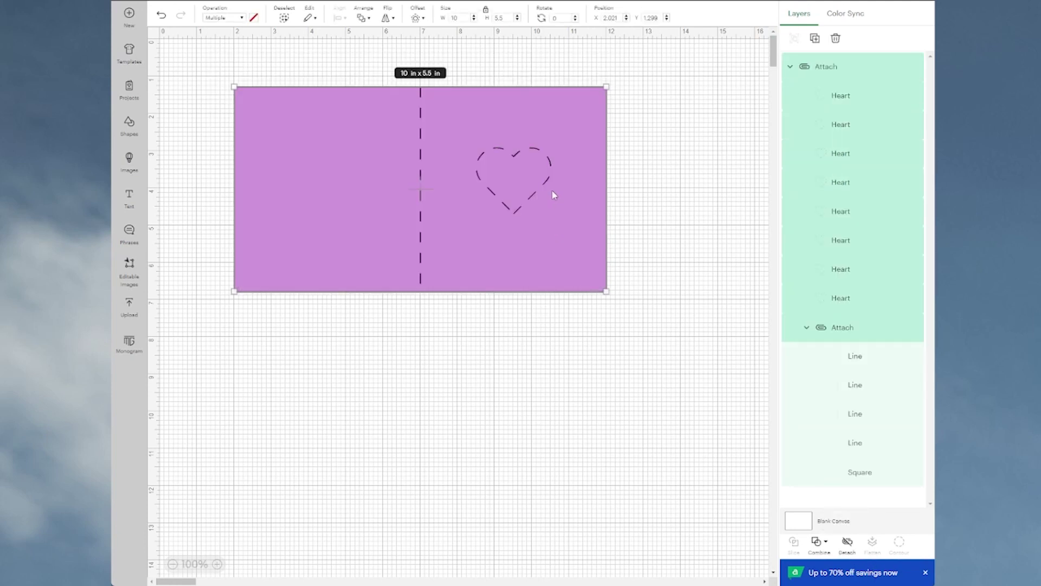